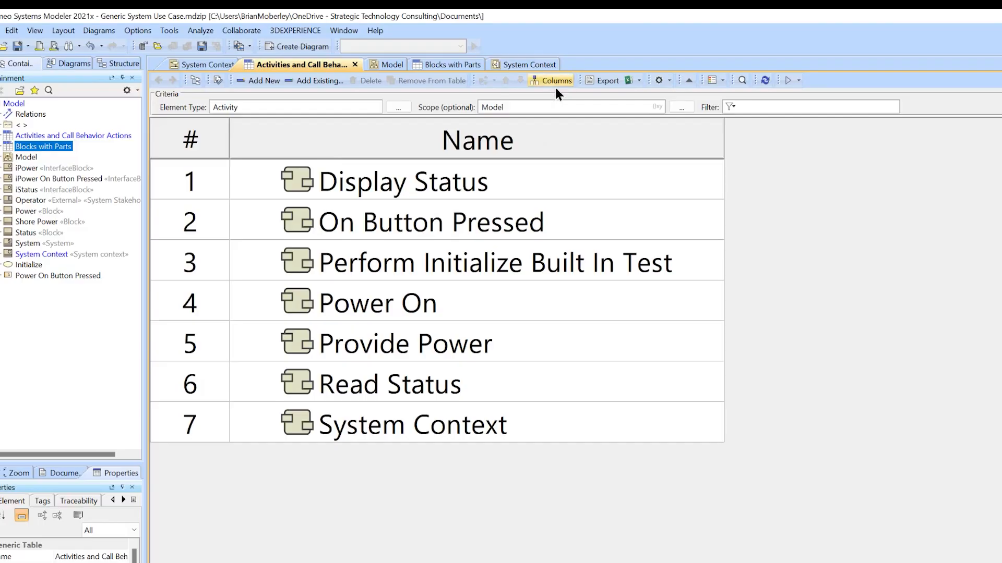
Create a new custom column in the activities table based on a Metachain Navigation operation
{"action": "left_click", "coordinate": [505, 189]}
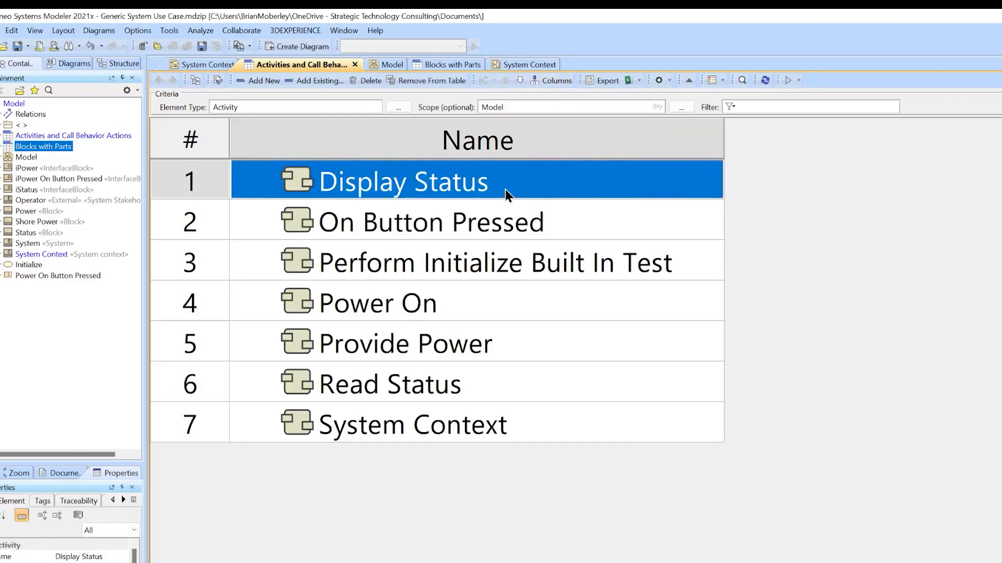
{"action": "left_click", "coordinate": [552, 81]}
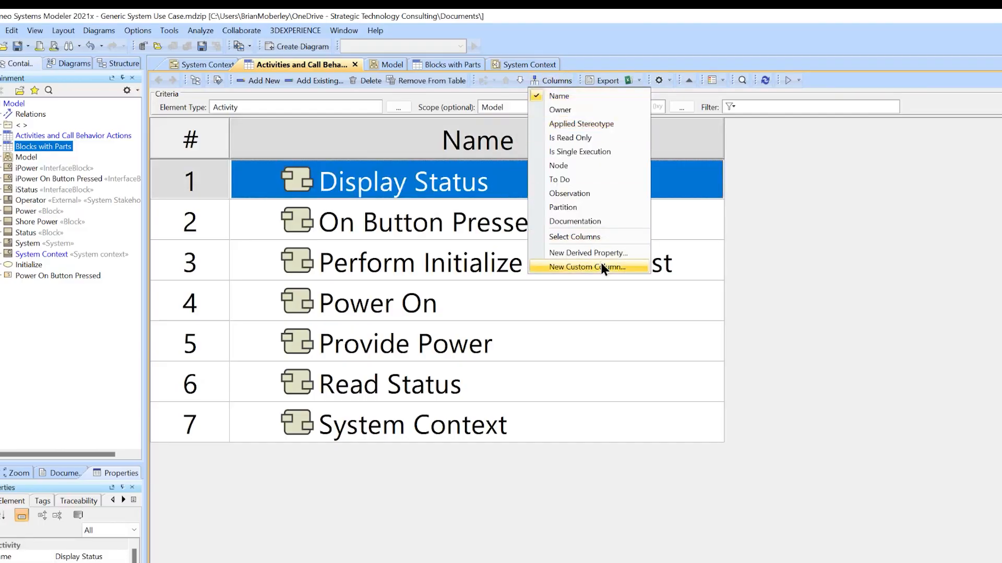
{"action": "left_click", "coordinate": [602, 266]}
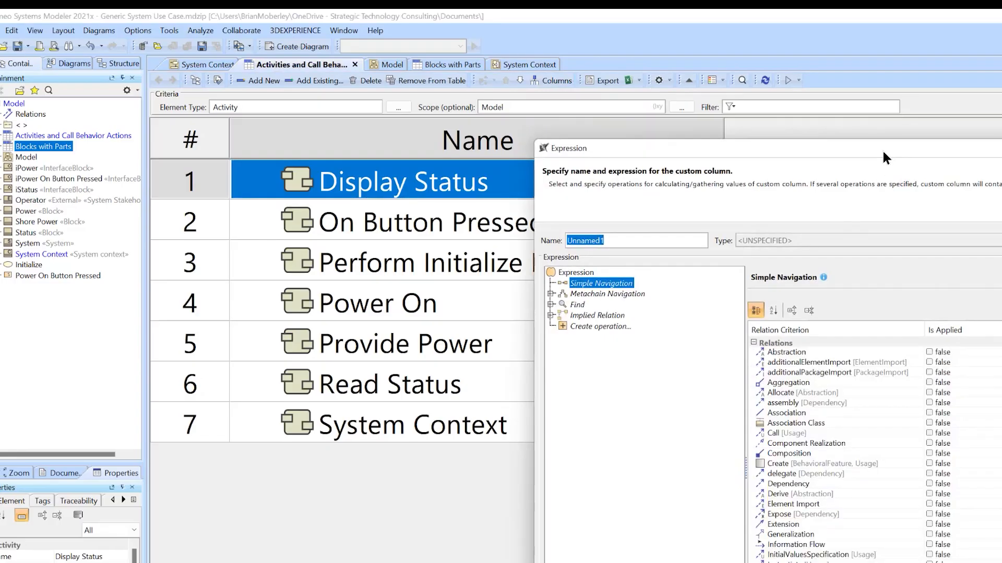
{"action": "left_click_drag", "start_coordinate": [882, 153], "coordinate": [929, 151]}
{"action": "left_click", "coordinate": [793, 309]}
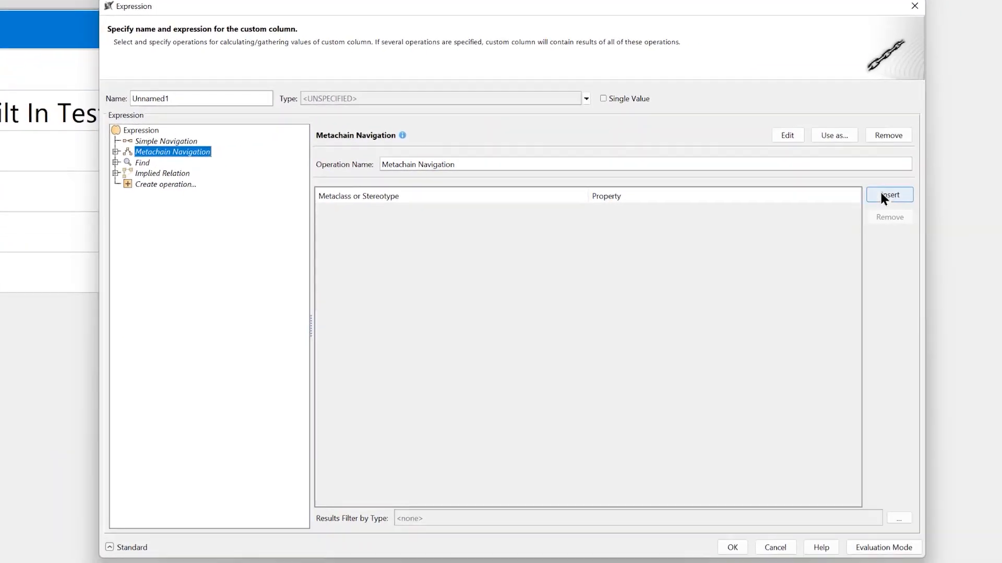
Insert Activity with the Node property into the navigation, apply the column, and widen it to fit its contents
{"action": "left_click", "coordinate": [881, 193]}
{"action": "left_click", "coordinate": [757, 211]}
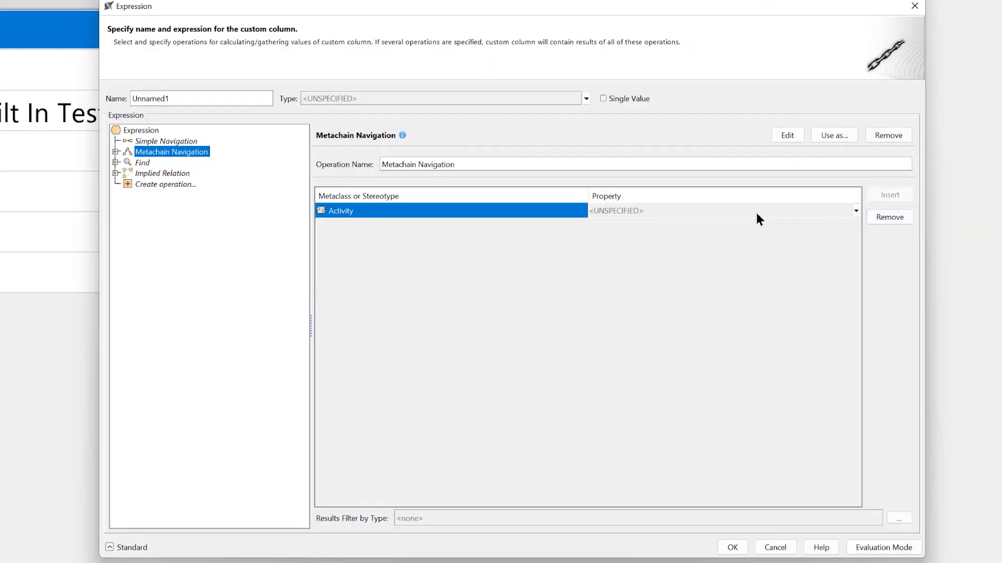
{"action": "left_click", "coordinate": [757, 211]}
{"action": "type", "text": "node"}
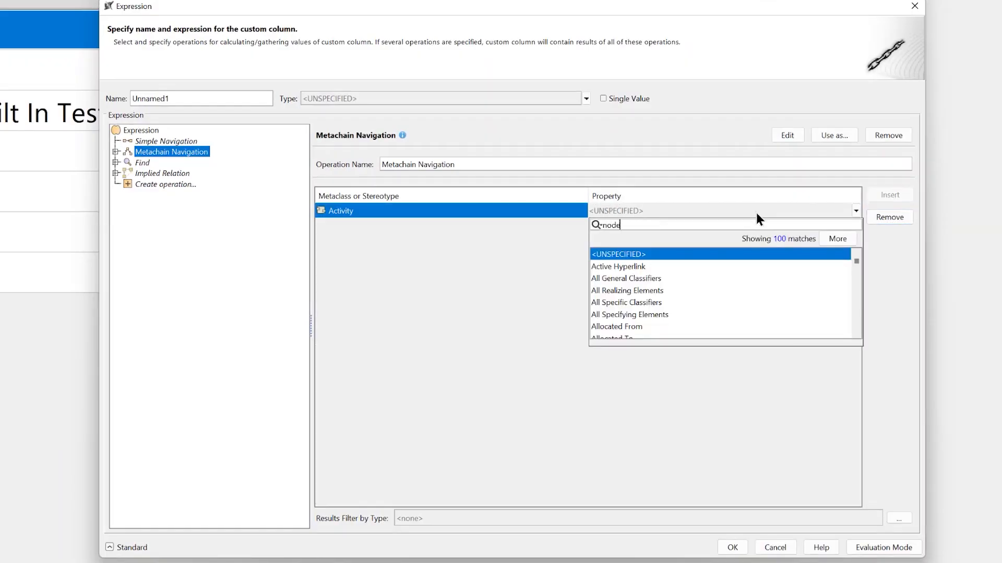
{"action": "left_click", "coordinate": [688, 265]}
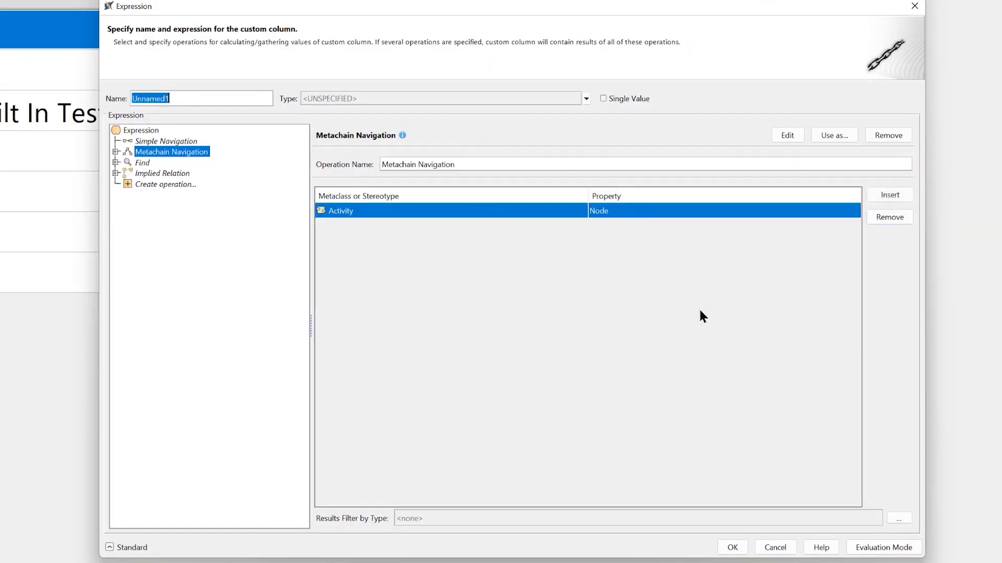
{"action": "left_click", "coordinate": [744, 551]}
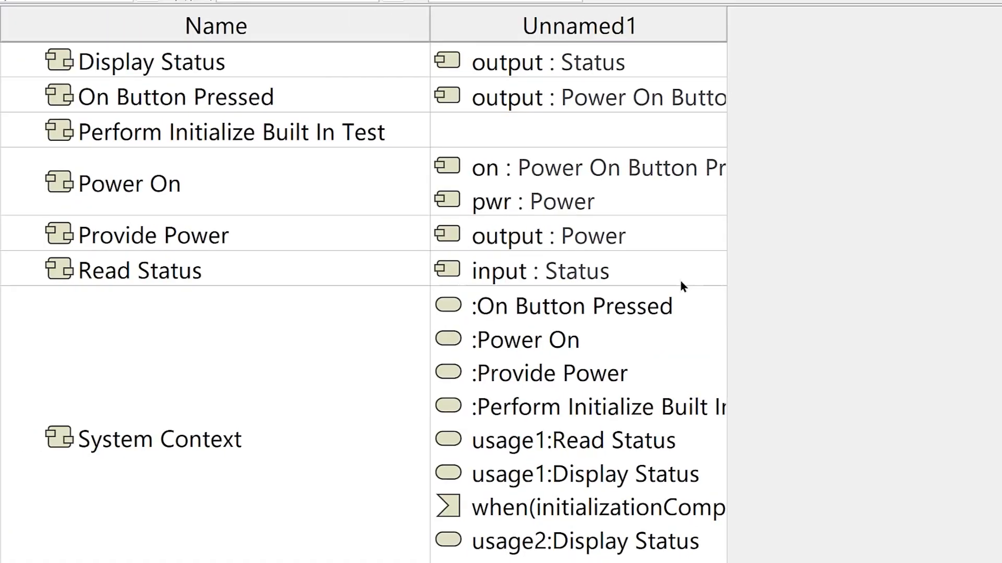
{"action": "left_click_drag", "start_coordinate": [755, 23], "coordinate": [858, 43]}
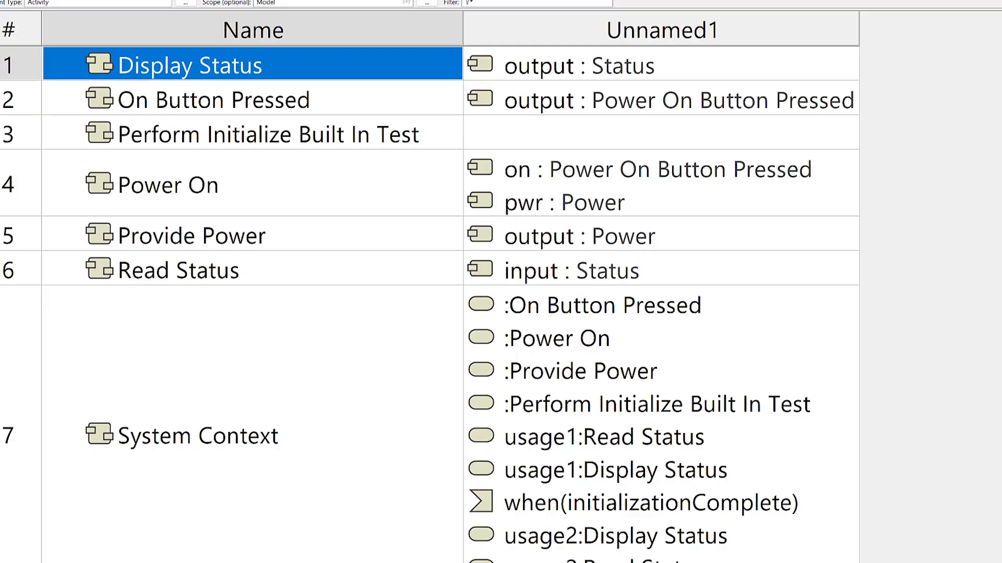
Edit the Unnamed1 custom column to add a Filter operation, using the existing Metachain Navigation as its input
{"action": "right_click", "coordinate": [732, 31]}
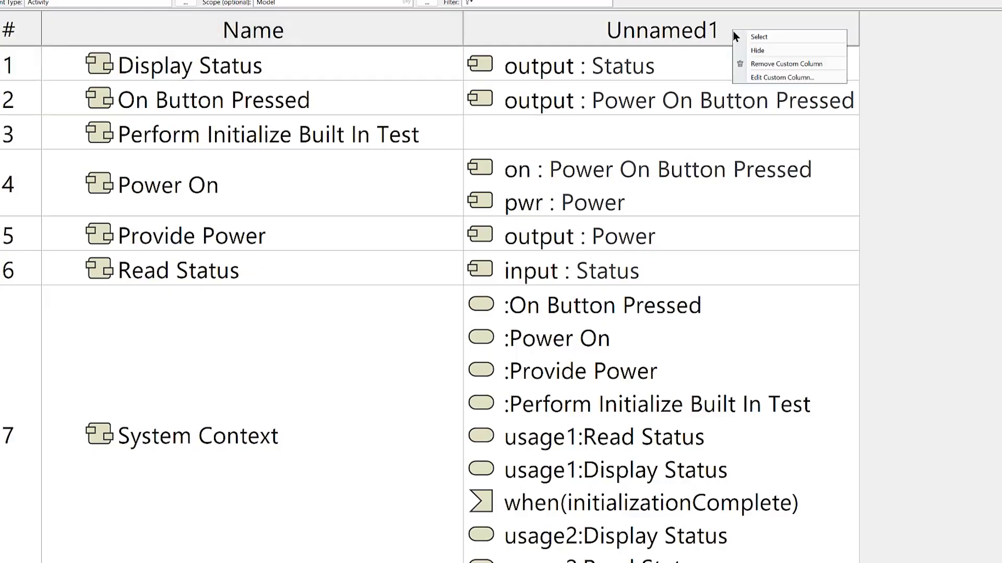
{"action": "left_click", "coordinate": [760, 76]}
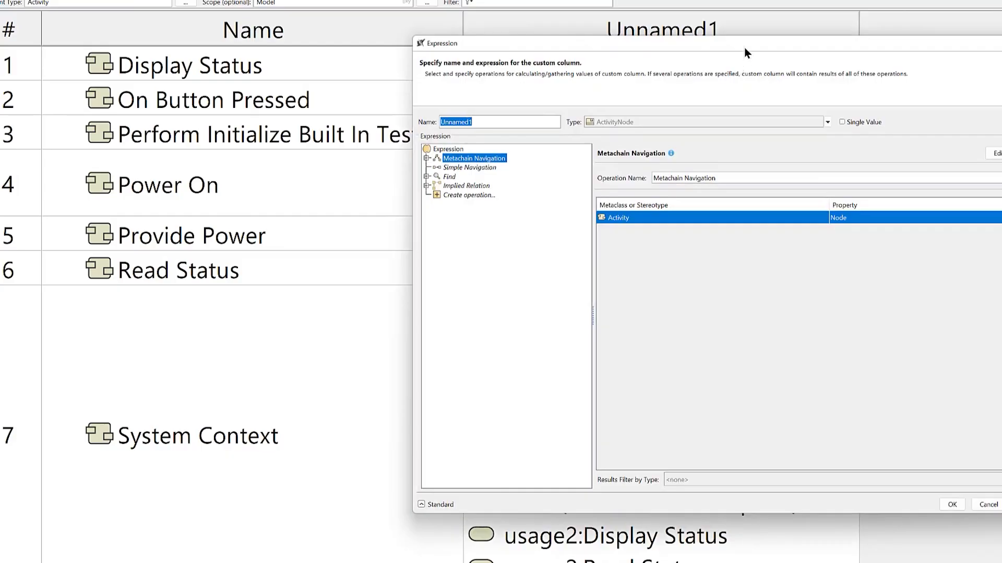
{"action": "left_click_drag", "start_coordinate": [744, 48], "coordinate": [581, 100]}
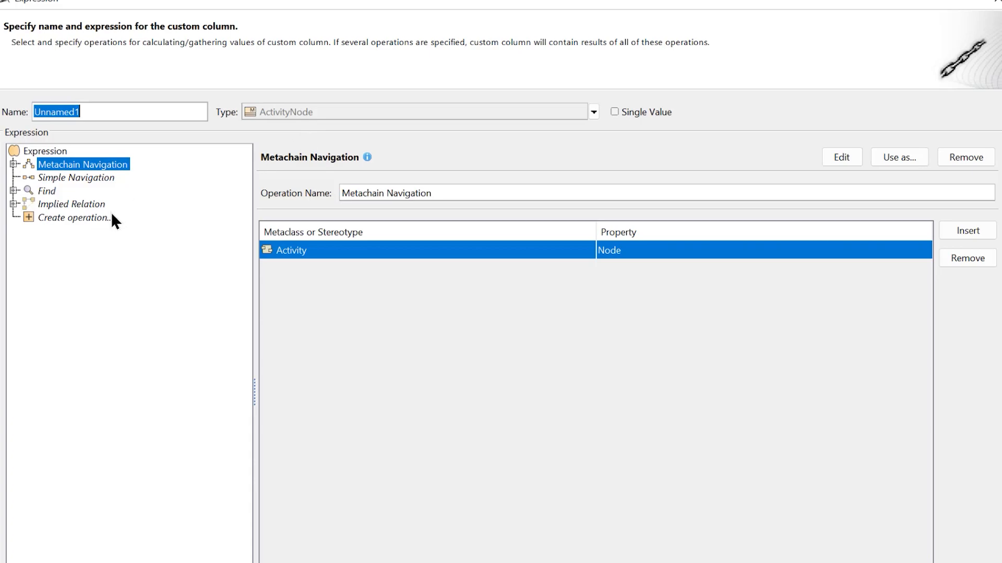
{"action": "left_click", "coordinate": [97, 219]}
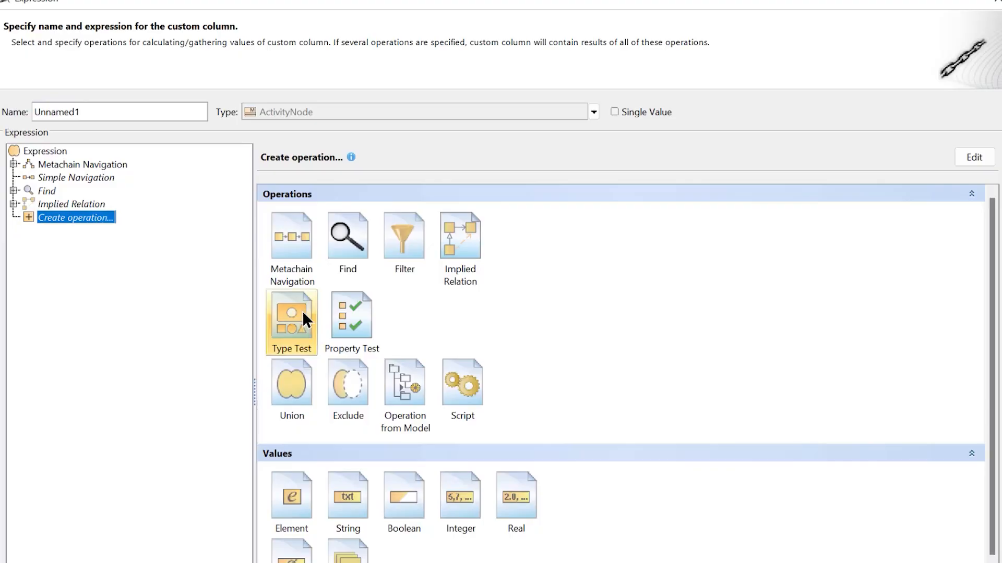
{"action": "left_click", "coordinate": [415, 237]}
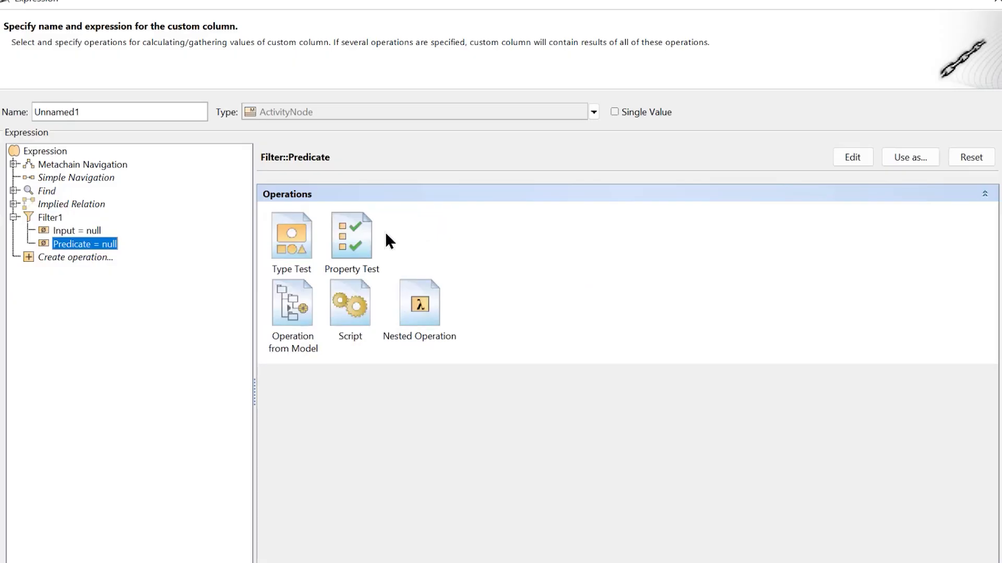
{"action": "left_click", "coordinate": [111, 159]}
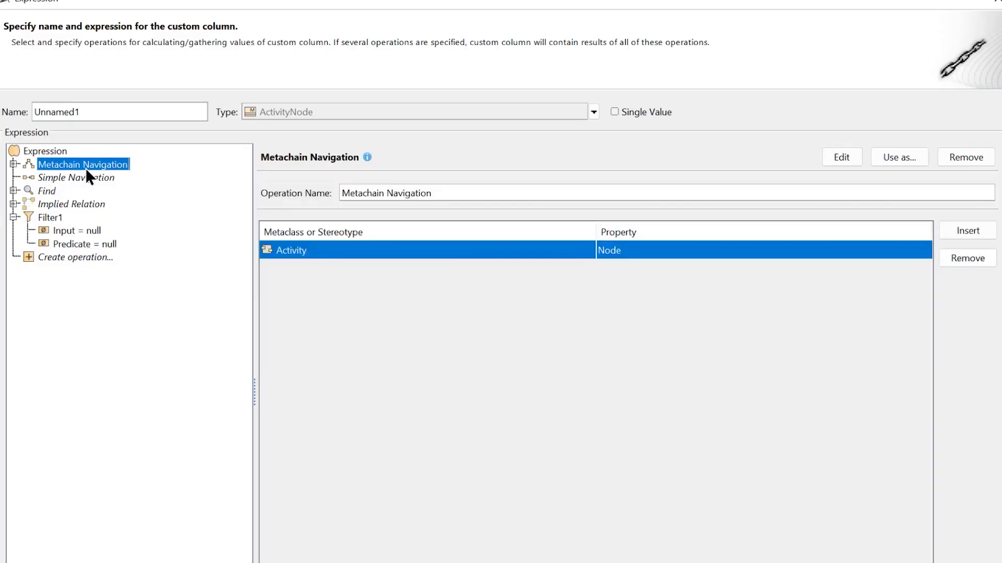
{"action": "left_click_drag", "start_coordinate": [87, 168], "coordinate": [64, 230]}
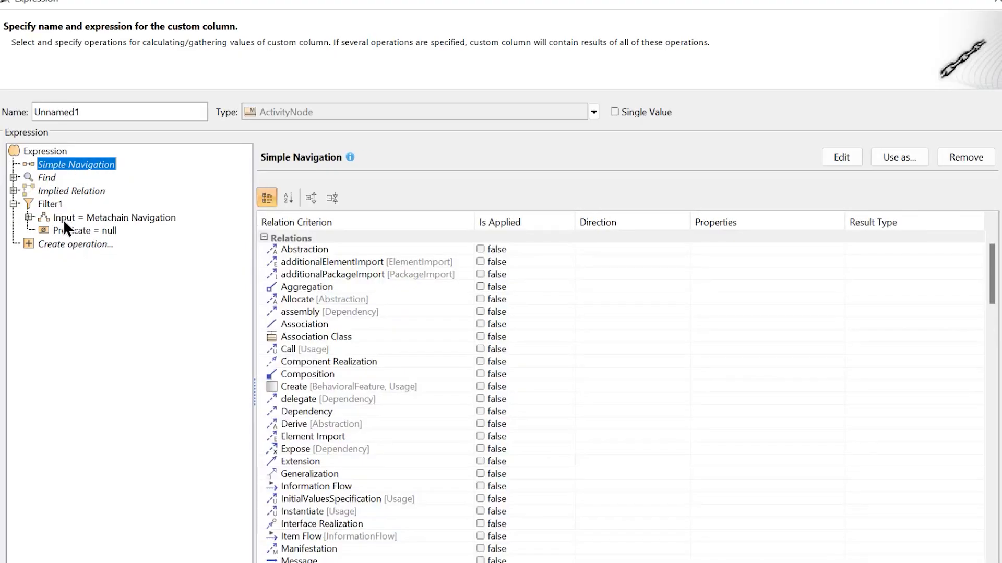
Set the filter's predicate to a Type Test for Call Behavior Action and apply the expression
{"action": "left_click", "coordinate": [71, 232]}
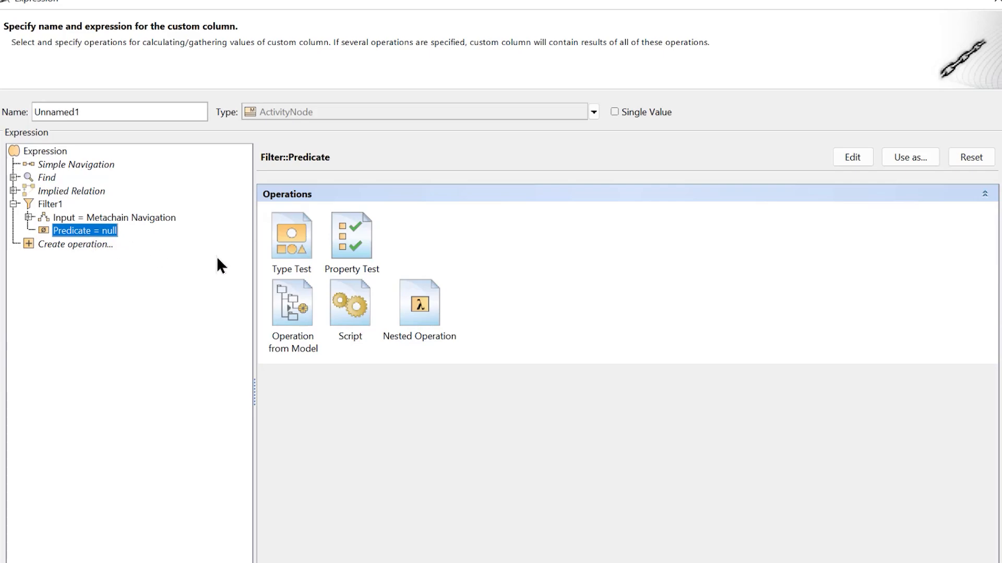
{"action": "left_click", "coordinate": [299, 230]}
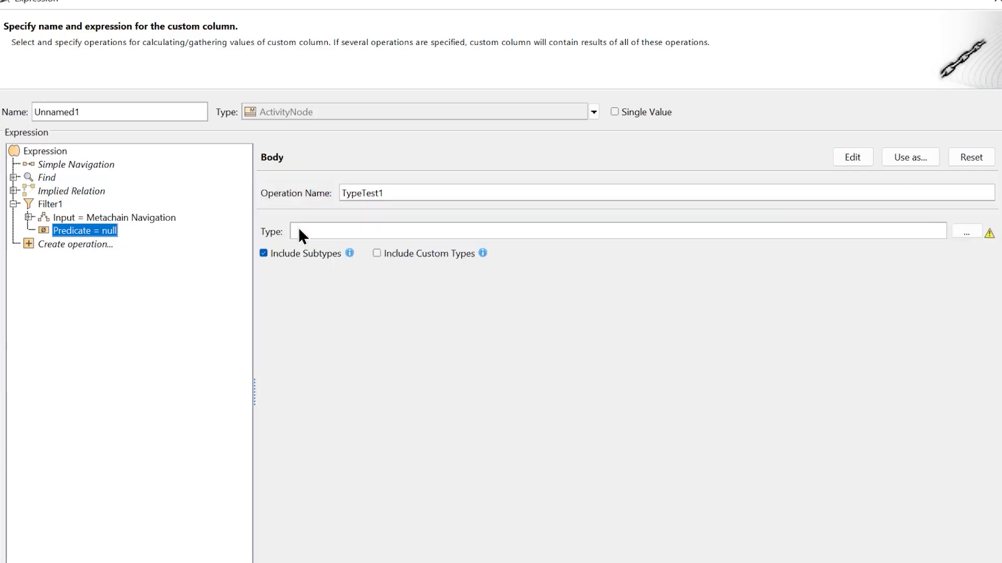
{"action": "left_click", "coordinate": [966, 231]}
{"action": "left_click_drag", "start_coordinate": [496, 92], "coordinate": [550, 127]}
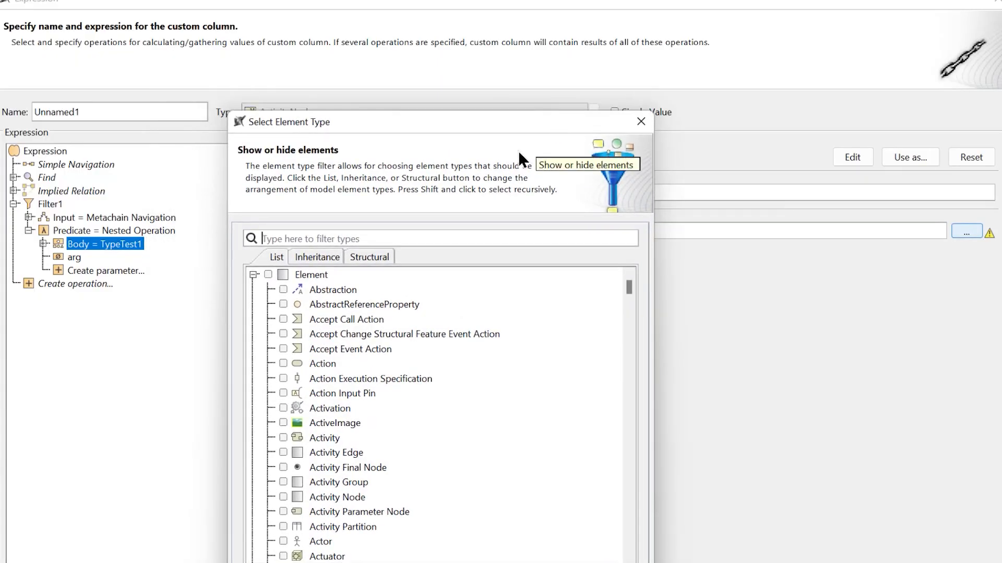
{"action": "type", "text": "cal"}
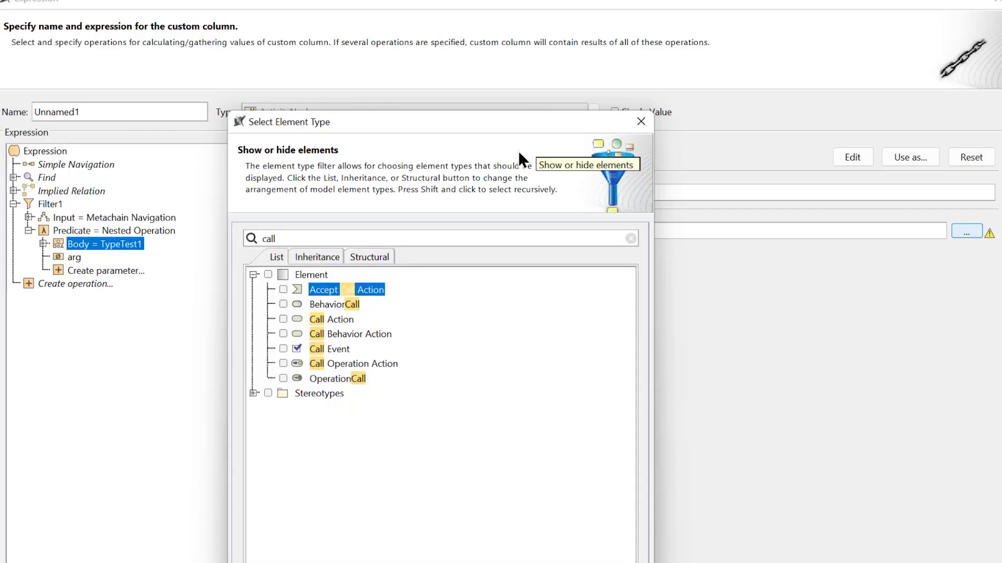
{"action": "type", "text": "l"}
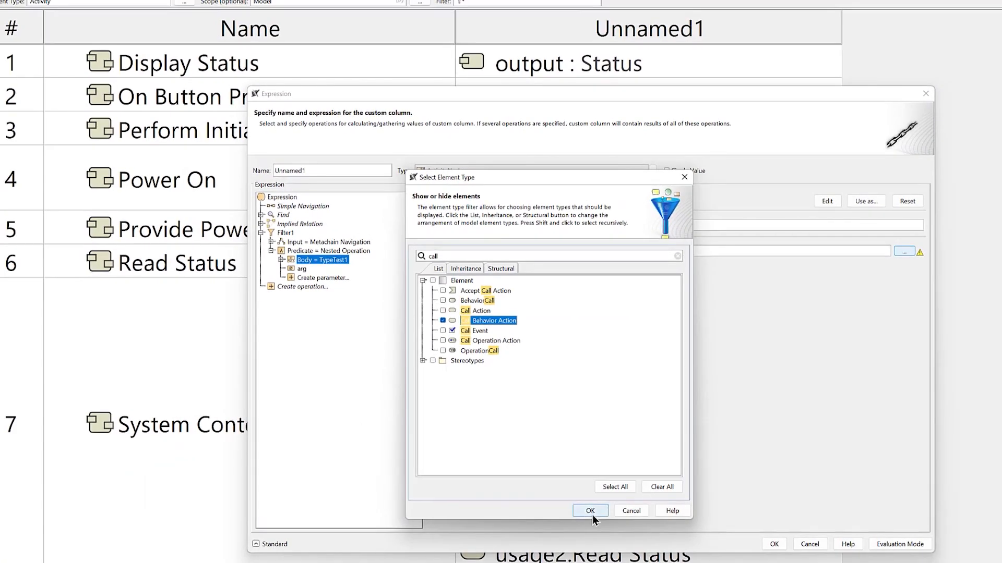
{"action": "left_click", "coordinate": [590, 511]}
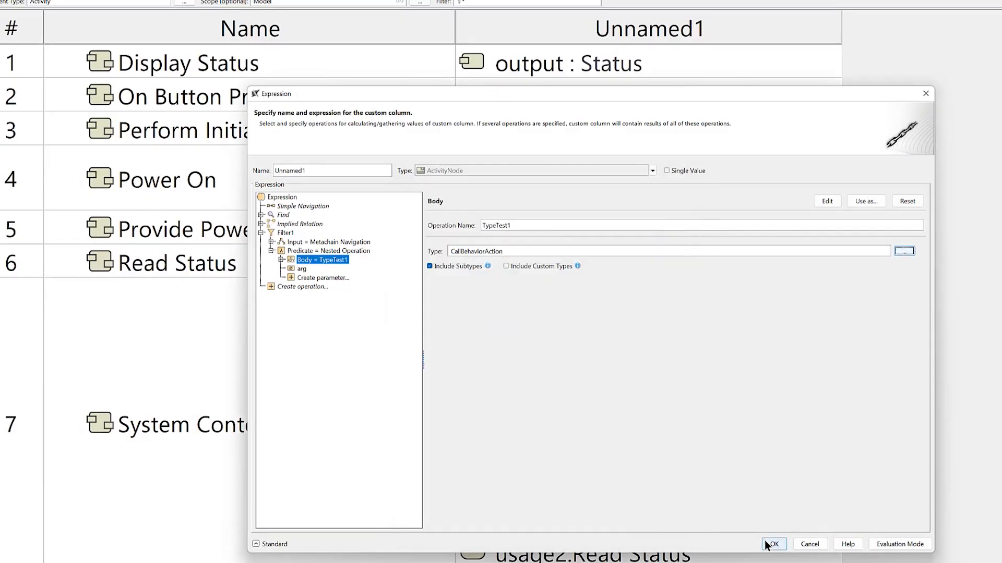
{"action": "left_click", "coordinate": [773, 544]}
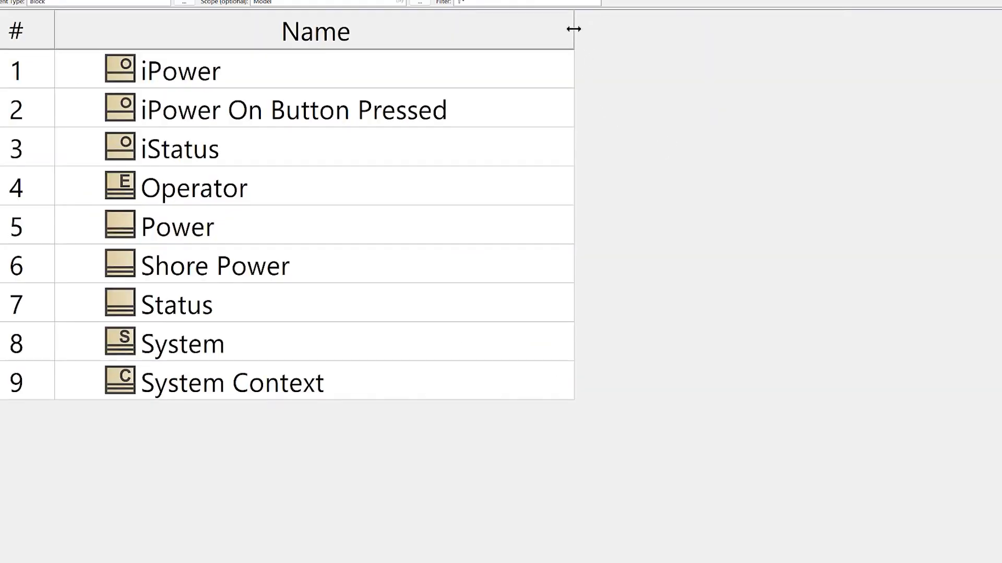
Narrow the Name column of the blocks table, and examine the System Context block in the Model block definition diagram
{"action": "left_click_drag", "start_coordinate": [574, 32], "coordinate": [489, 34]}
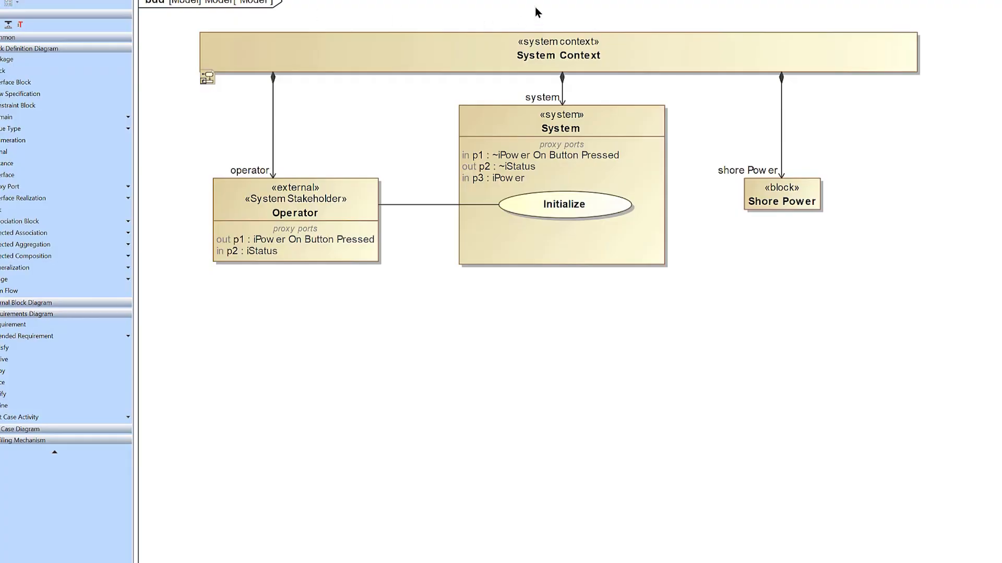
{"action": "left_click", "coordinate": [554, 42]}
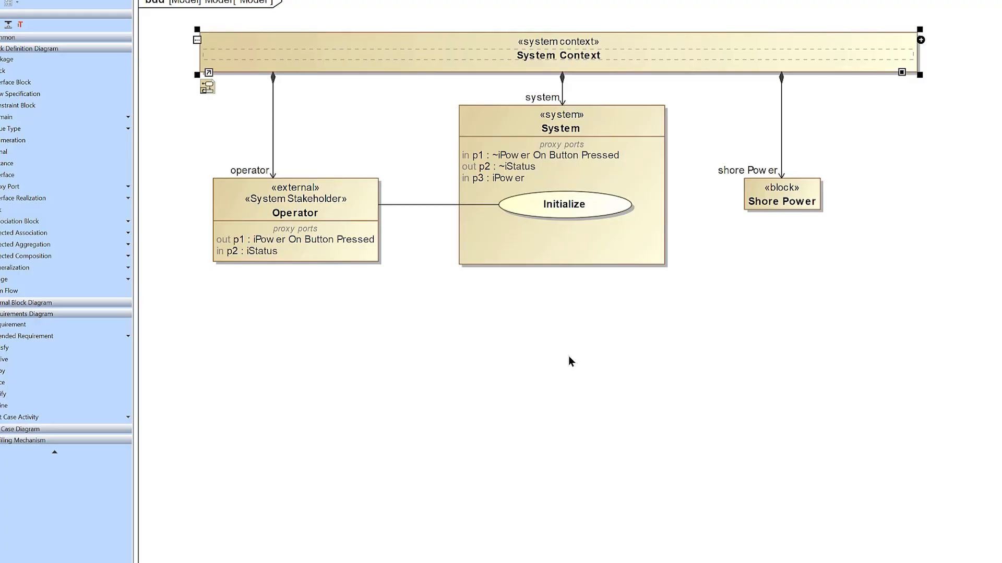
{"action": "mouse_move", "coordinate": [615, 61]}
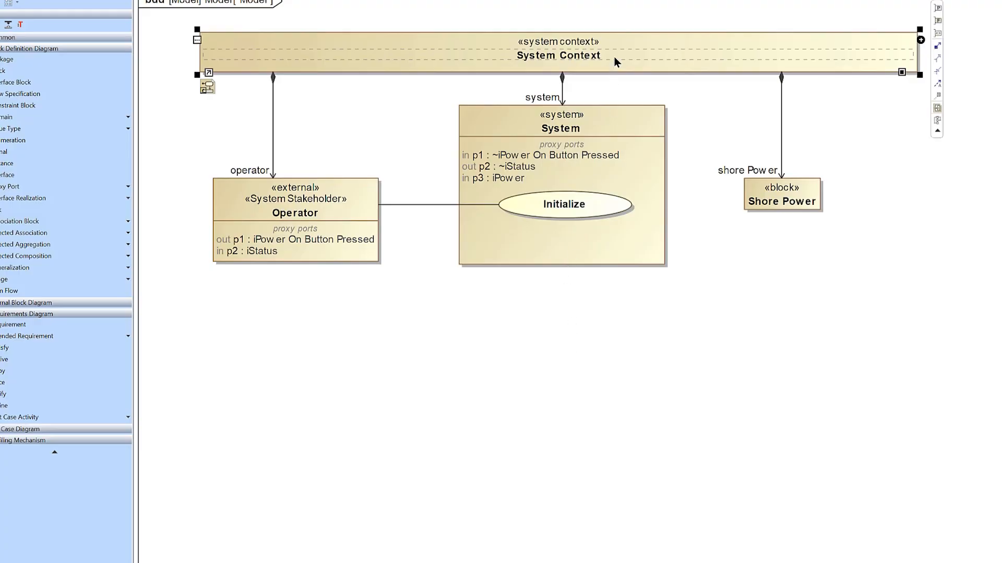
{"action": "left_click", "coordinate": [862, 149]}
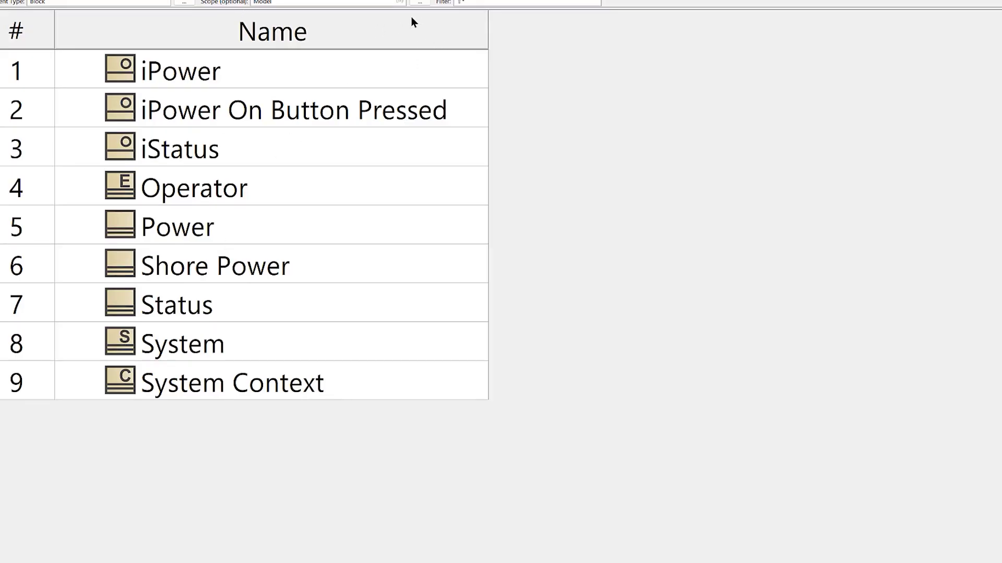
Create a new custom column in the blocks table with a Metachain Navigation operation starting from Block
{"action": "left_click", "coordinate": [317, 1]}
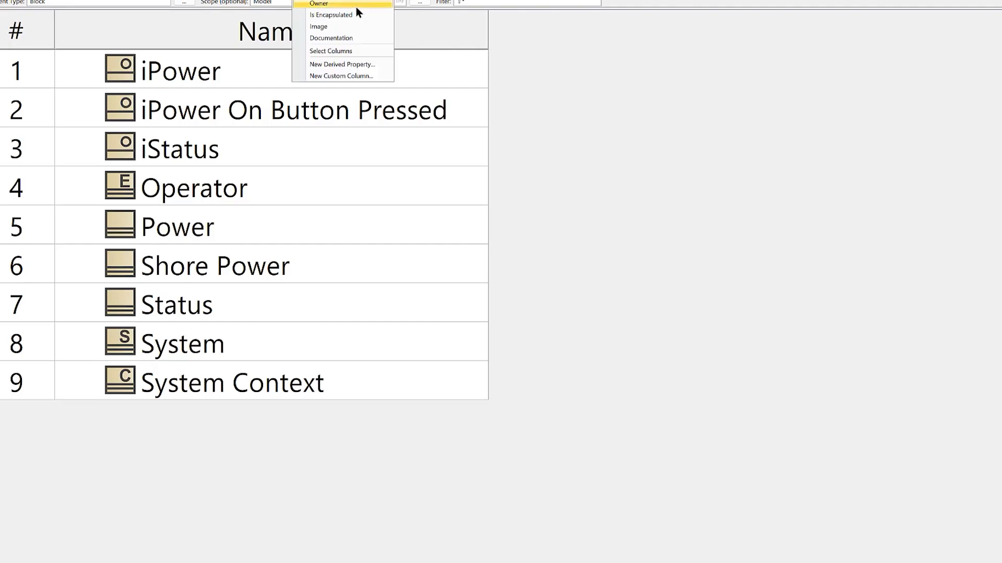
{"action": "left_click", "coordinate": [349, 79]}
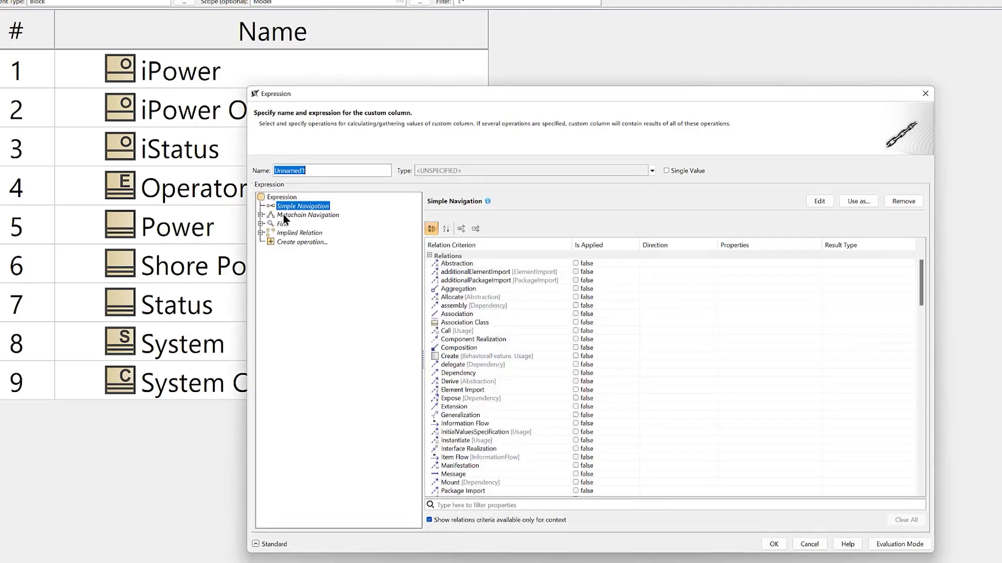
{"action": "left_click", "coordinate": [283, 214]}
{"action": "left_click", "coordinate": [908, 251]}
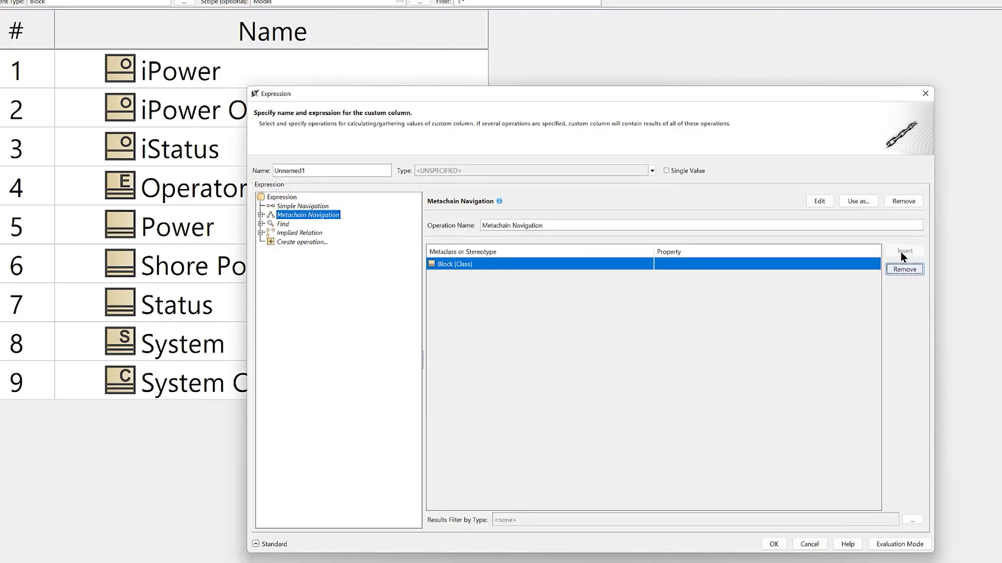
Set the Block navigation property to Owned Member, apply the column, and review the owned members listed for System Context
{"action": "left_click", "coordinate": [800, 264]}
{"action": "type", "text": "o"}
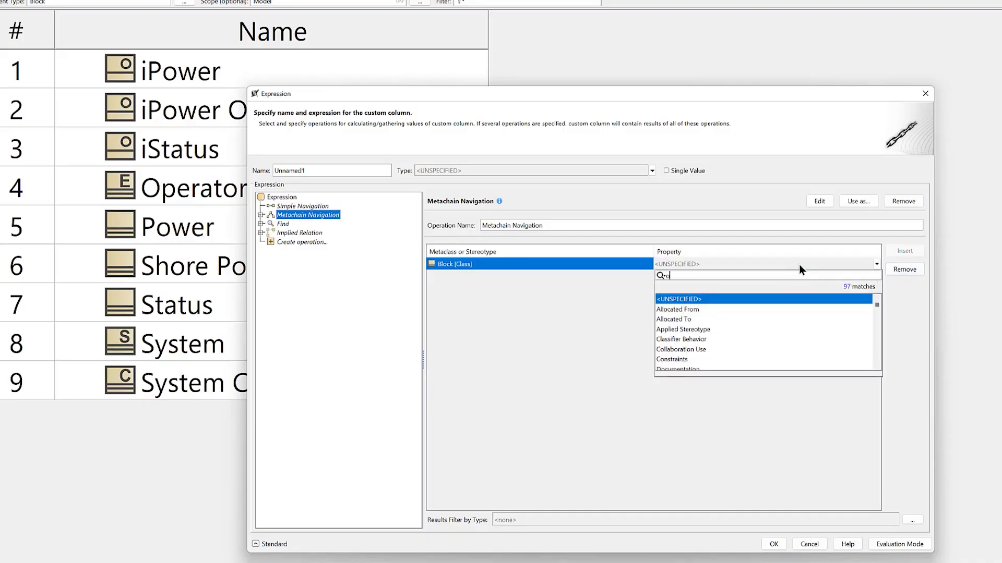
{"action": "type", "text": "wn"}
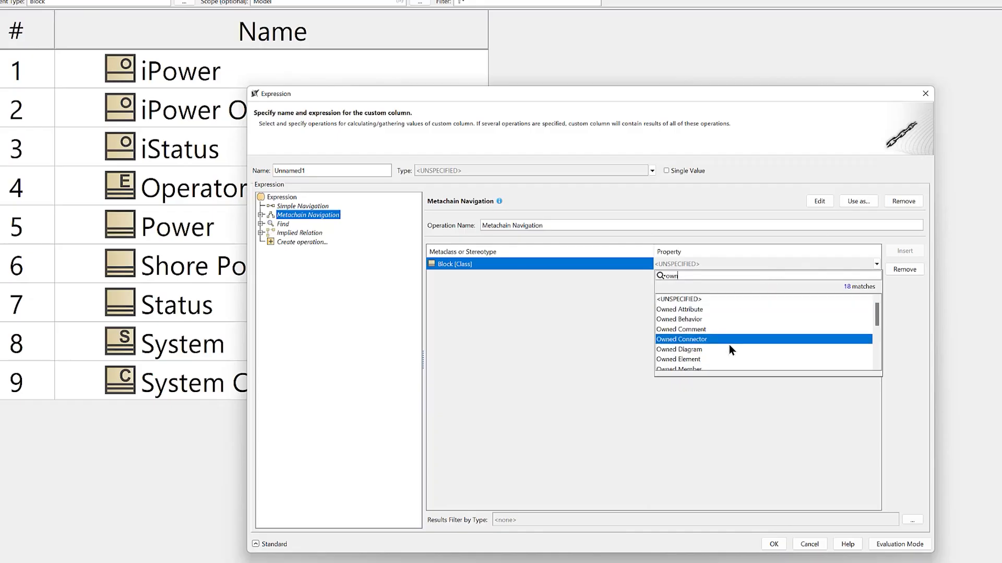
{"action": "left_click", "coordinate": [716, 369]}
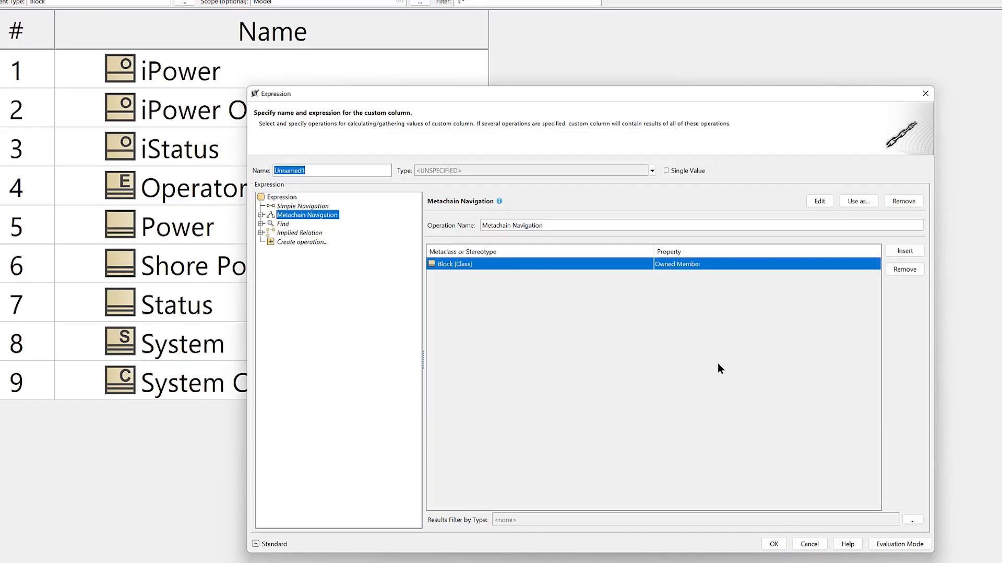
{"action": "left_click", "coordinate": [774, 544]}
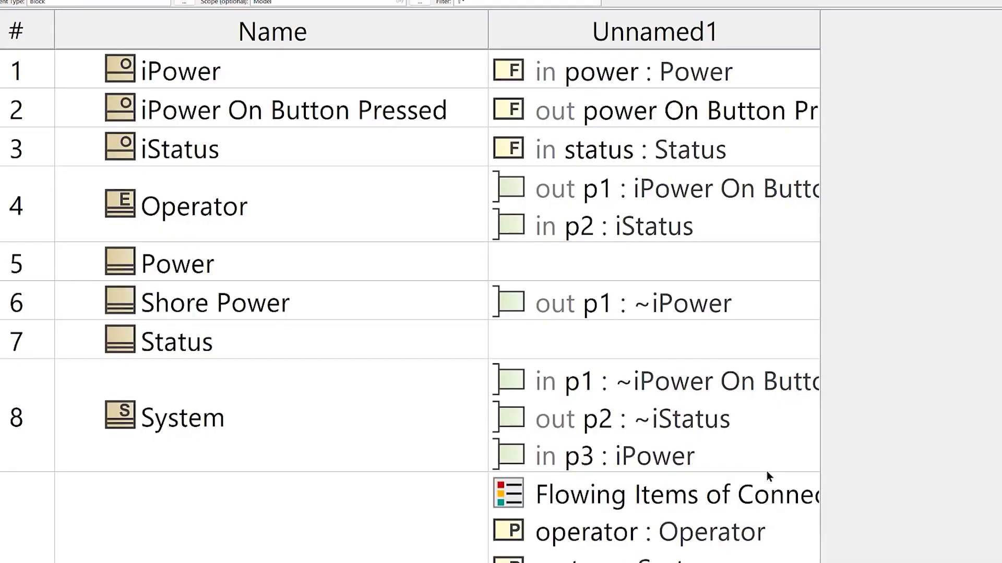
{"action": "scroll", "coordinate": [744, 264], "scroll_direction": "down", "scroll_amount": 3}
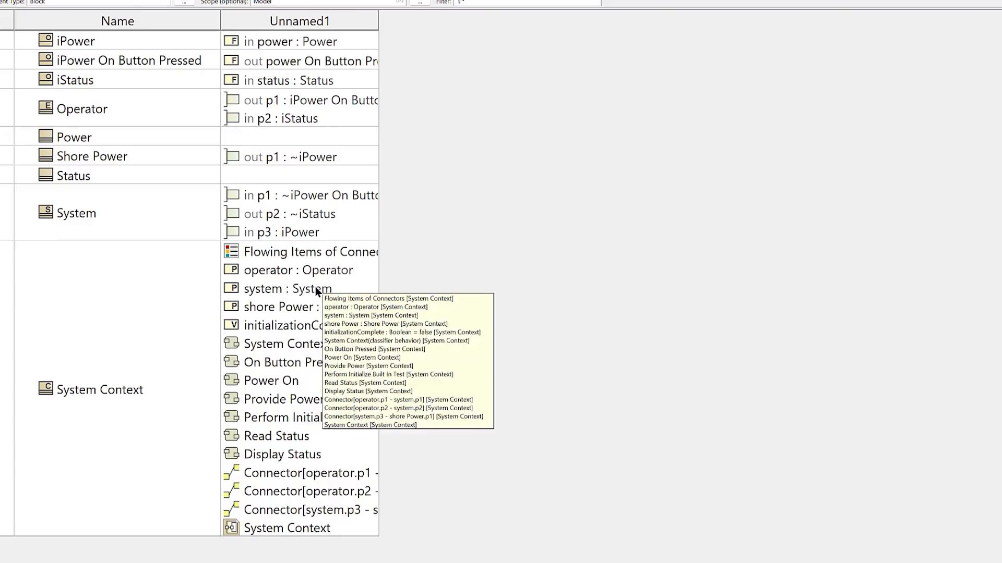
Add a Filter operation to the Unnamed1 column's expression and make the existing Metachain Navigation its input
{"action": "right_click", "coordinate": [356, 23]}
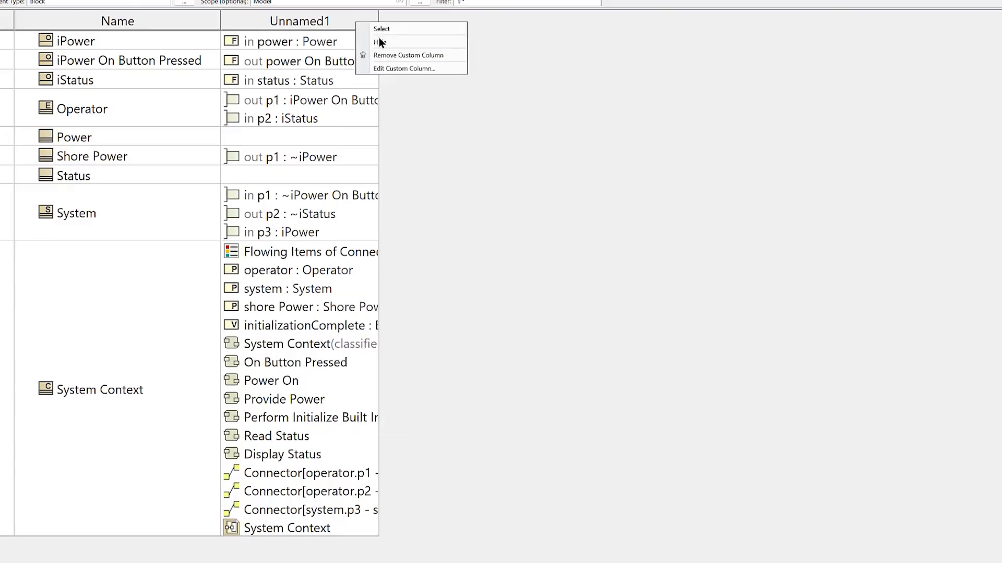
{"action": "left_click", "coordinate": [382, 74]}
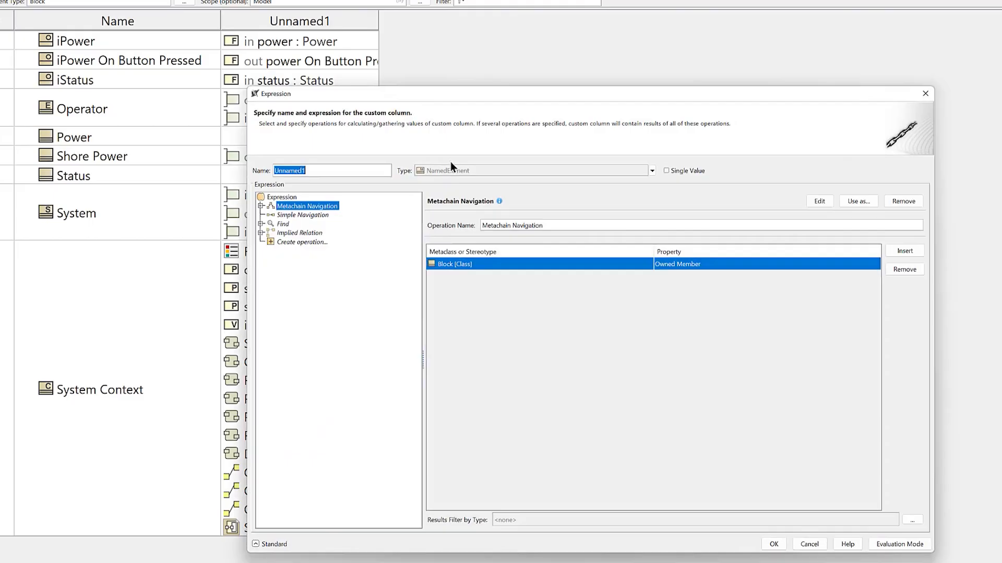
{"action": "left_click", "coordinate": [295, 242]}
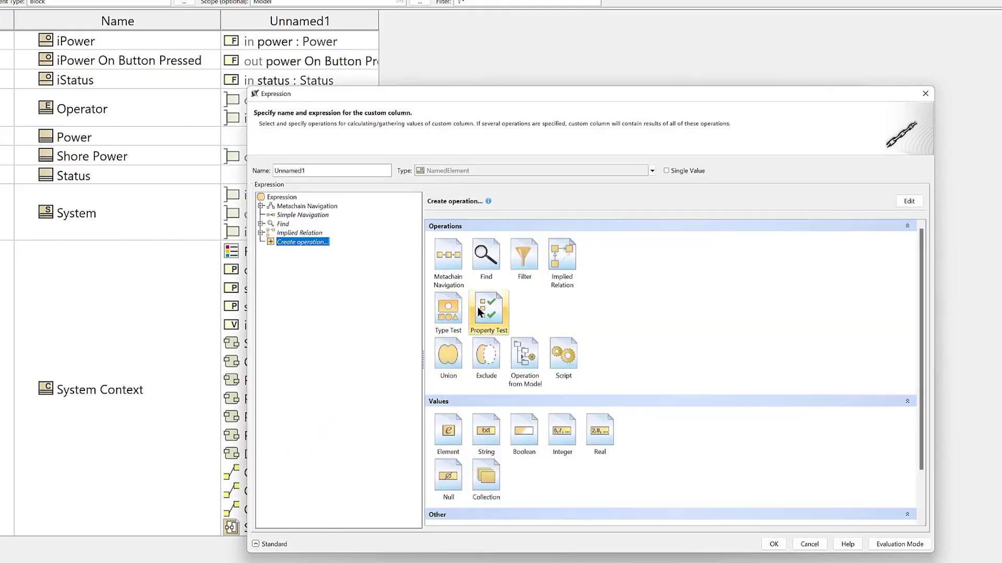
{"action": "left_click", "coordinate": [519, 249]}
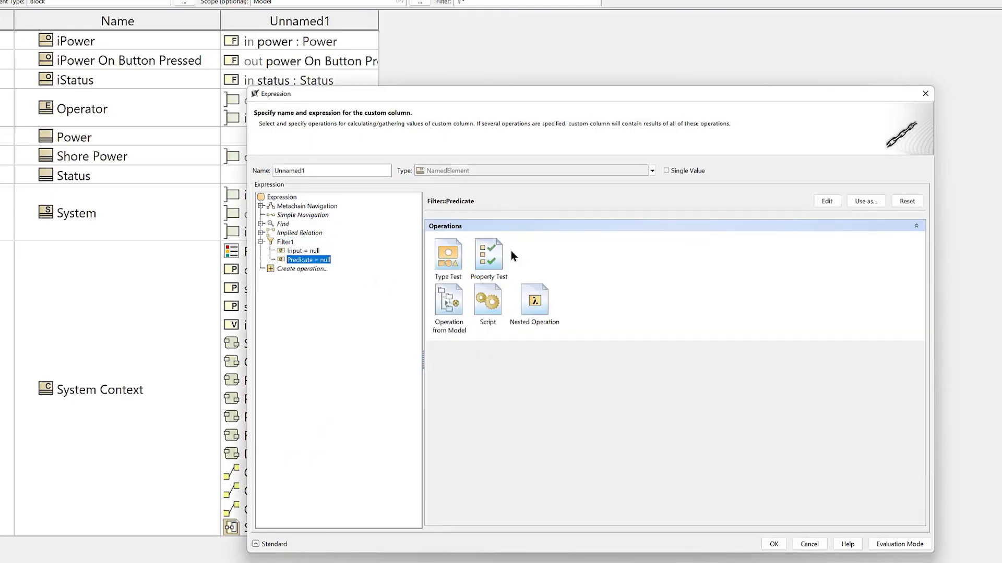
{"action": "left_click", "coordinate": [305, 206]}
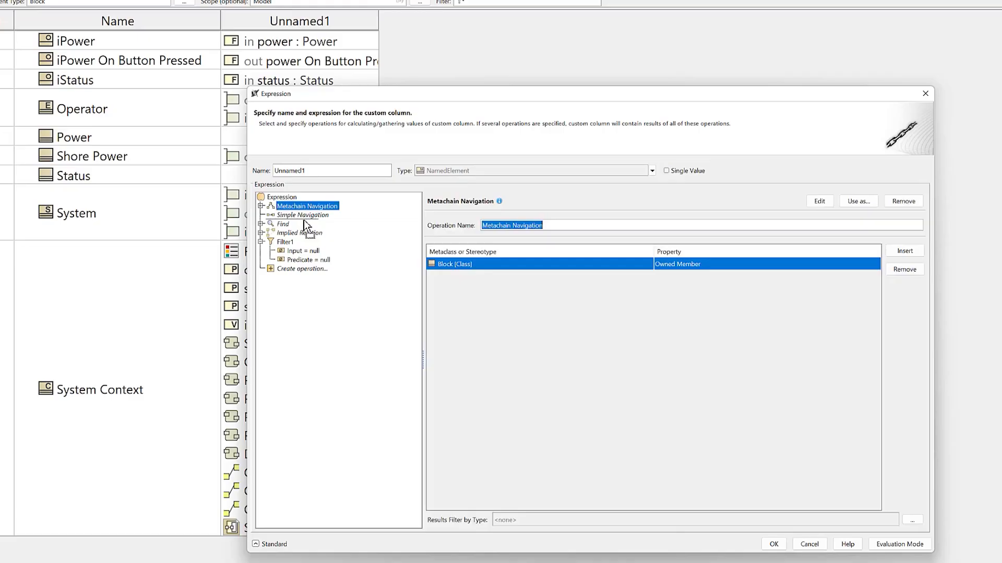
{"action": "left_click_drag", "start_coordinate": [299, 254], "coordinate": [298, 253]}
Set the filter's predicate to a Type Test for the Part Property element type
{"action": "left_click", "coordinate": [299, 252]}
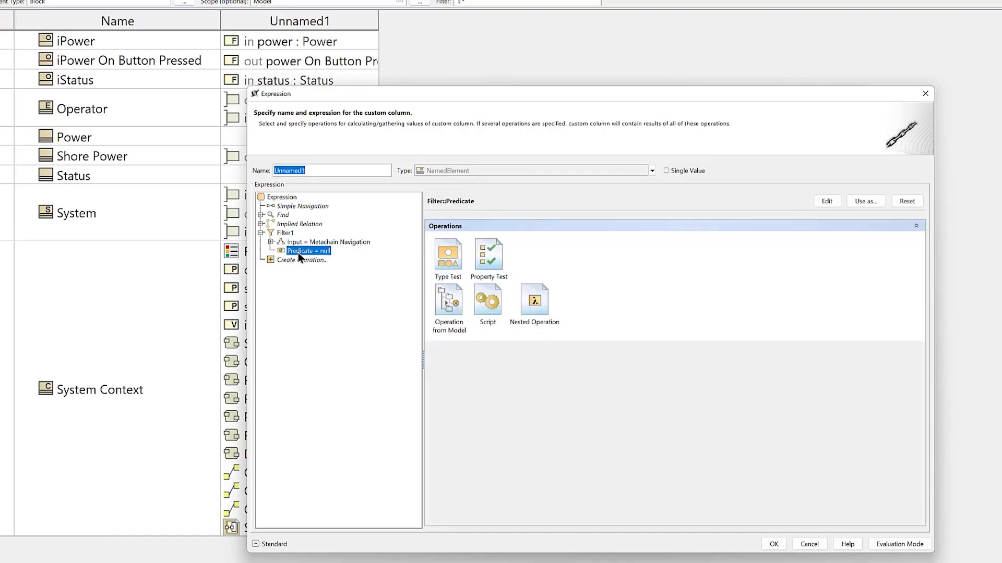
{"action": "left_click", "coordinate": [445, 252]}
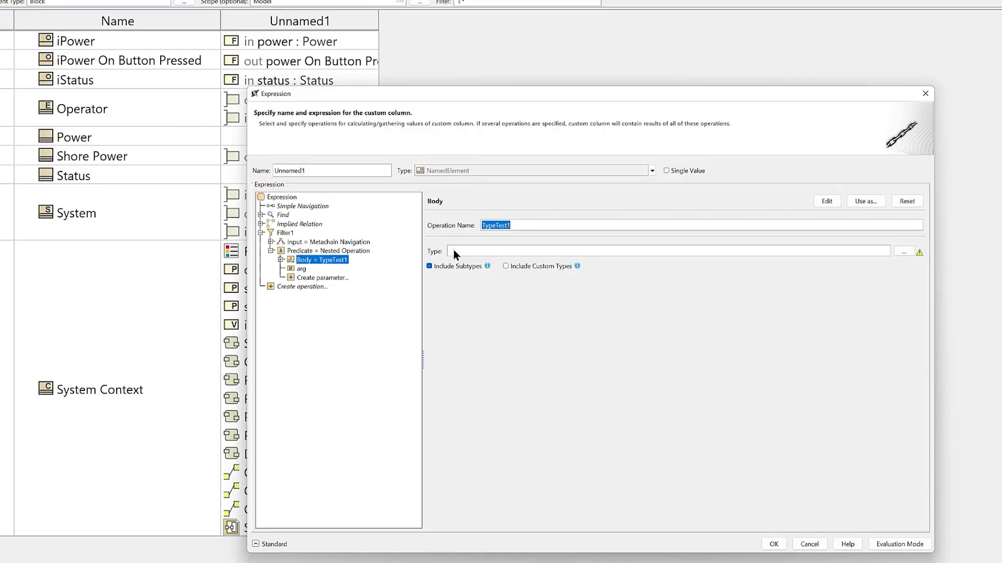
{"action": "left_click", "coordinate": [906, 252]}
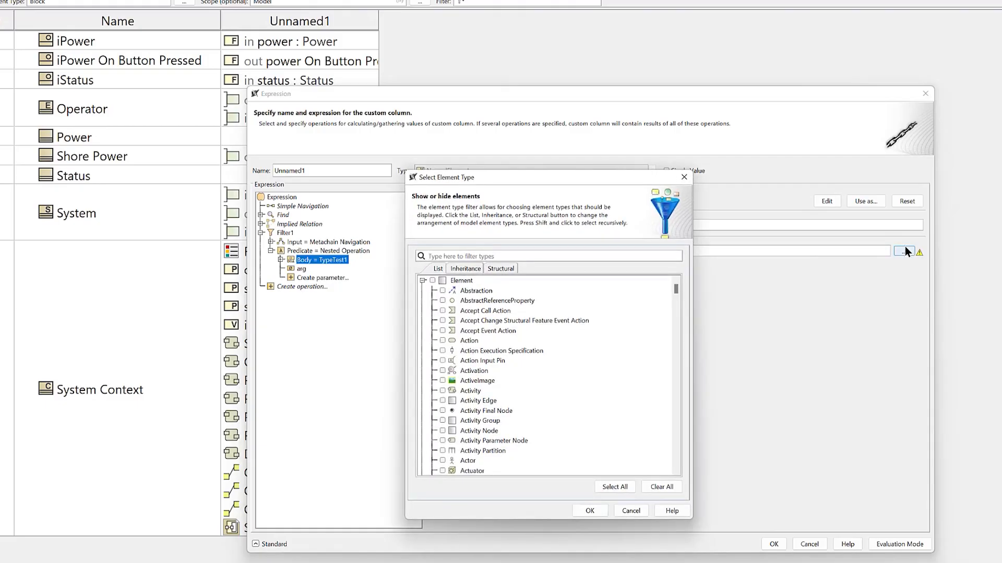
{"action": "type", "text": "part"}
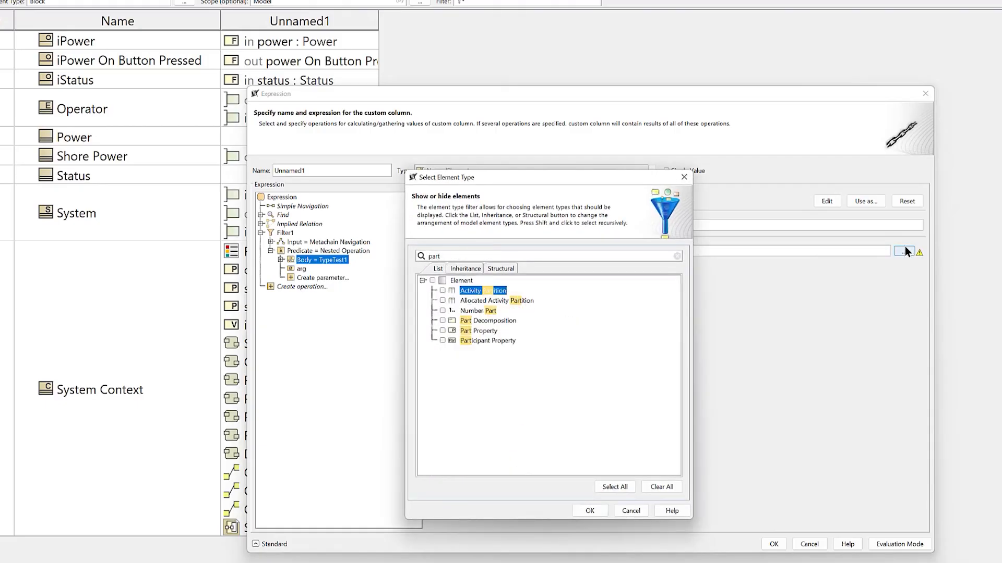
{"action": "left_click", "coordinate": [447, 330]}
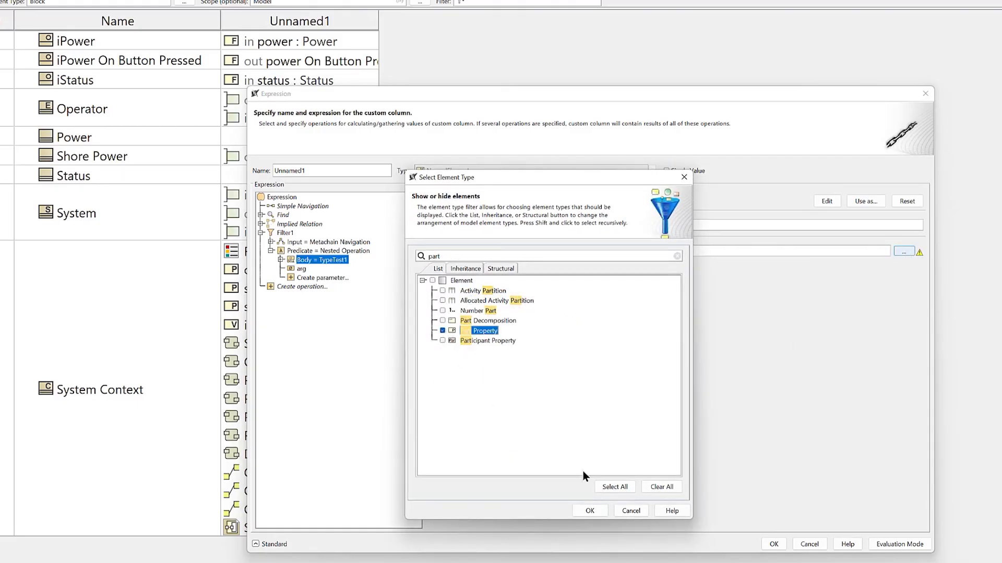
{"action": "left_click", "coordinate": [595, 511]}
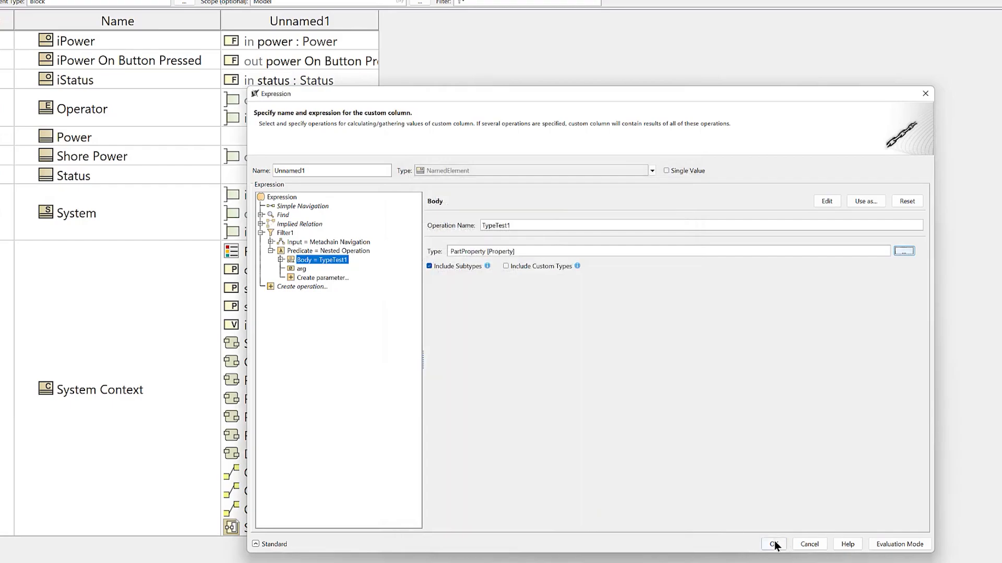
Apply the edited column expression and widen the Unnamed1 column until the part names fit in full
{"action": "left_click", "coordinate": [774, 545]}
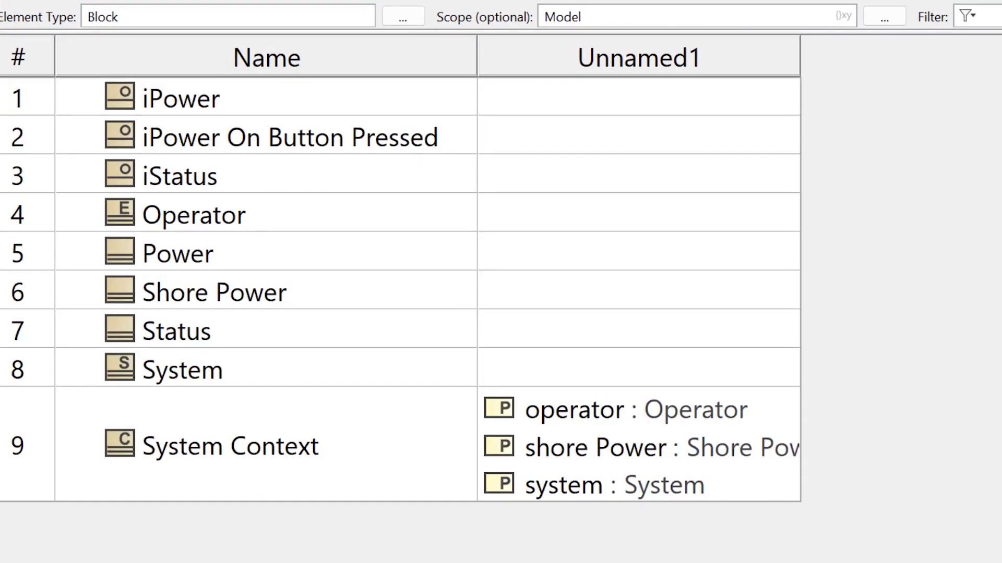
{"action": "left_click", "coordinate": [797, 57]}
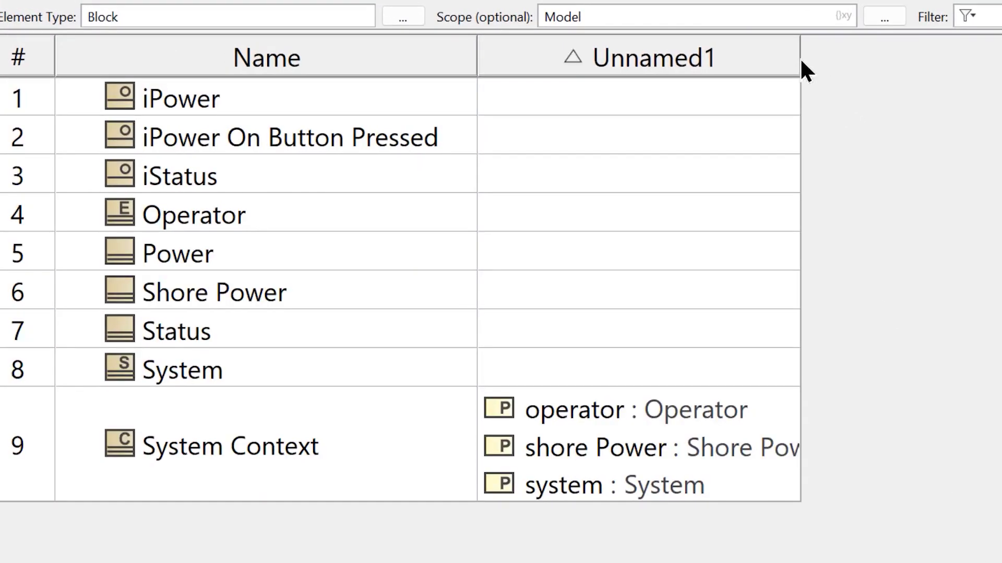
{"action": "left_click_drag", "start_coordinate": [800, 58], "coordinate": [936, 62]}
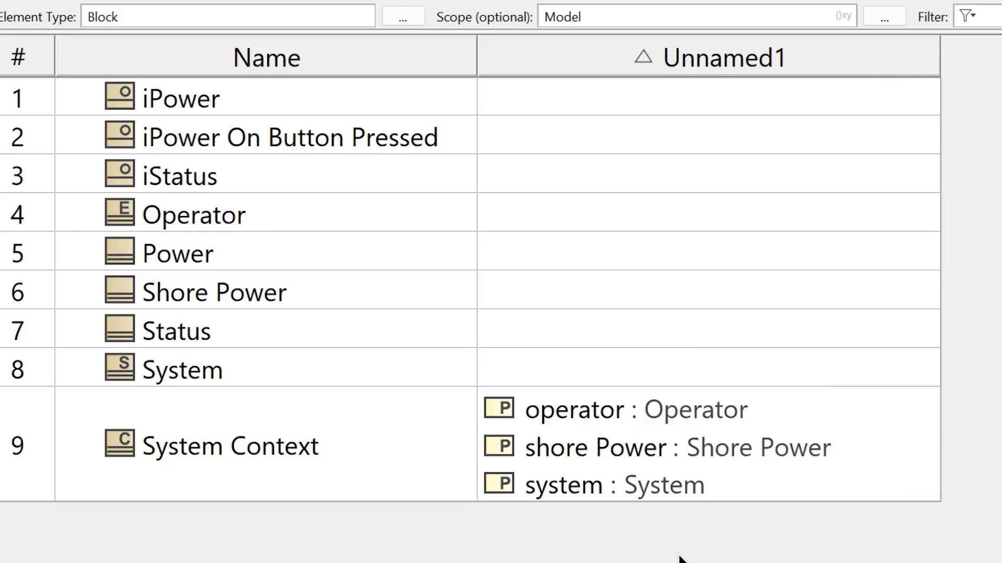